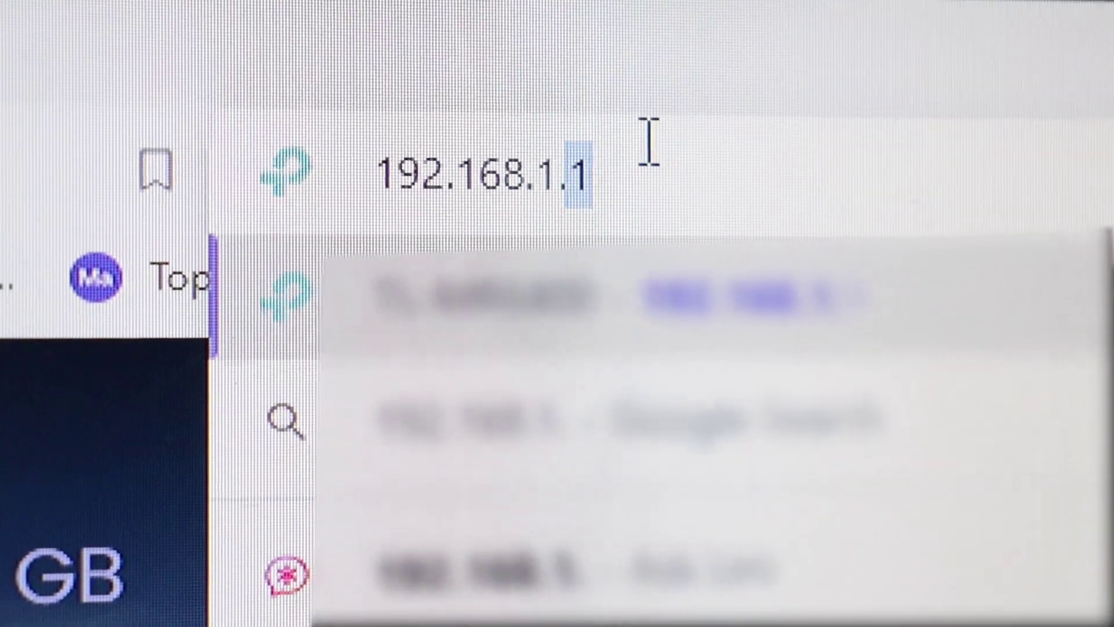
type("1")
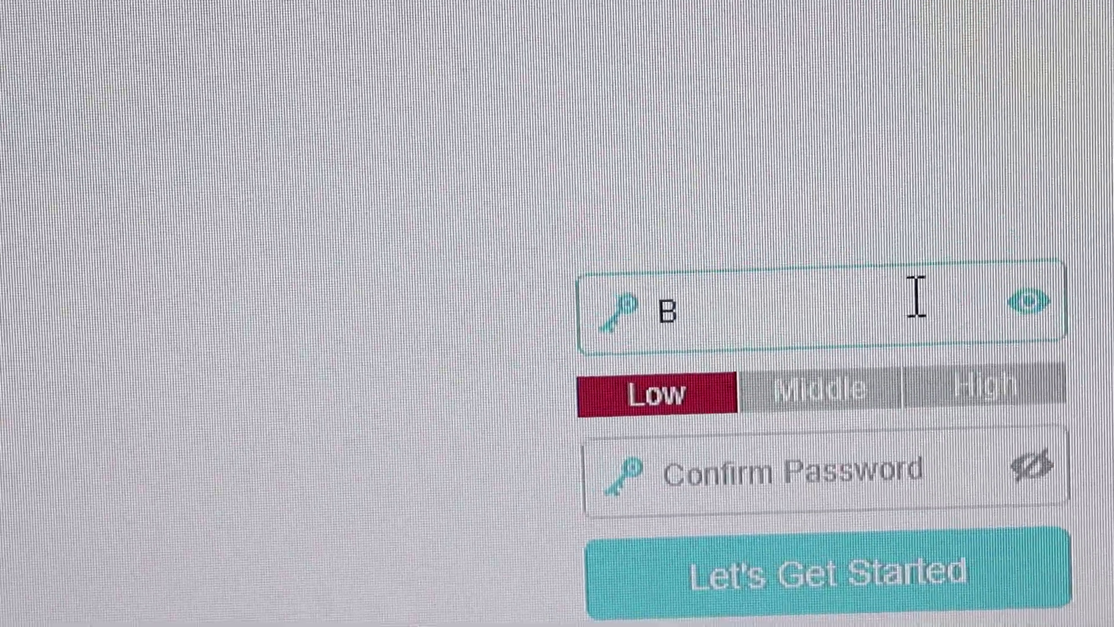
type("abi")
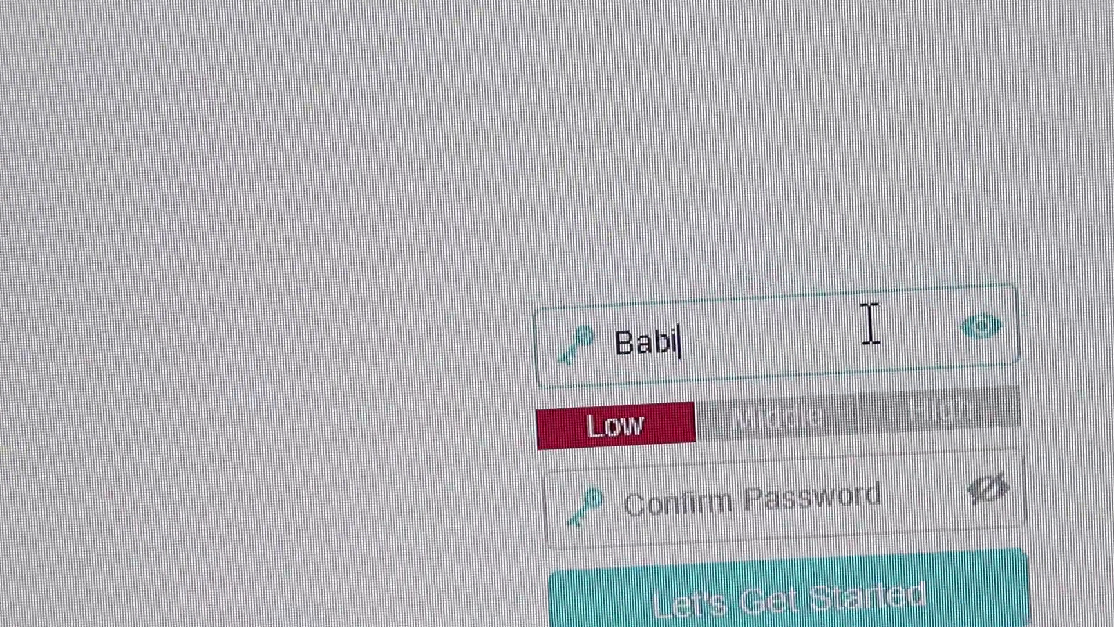
type("n")
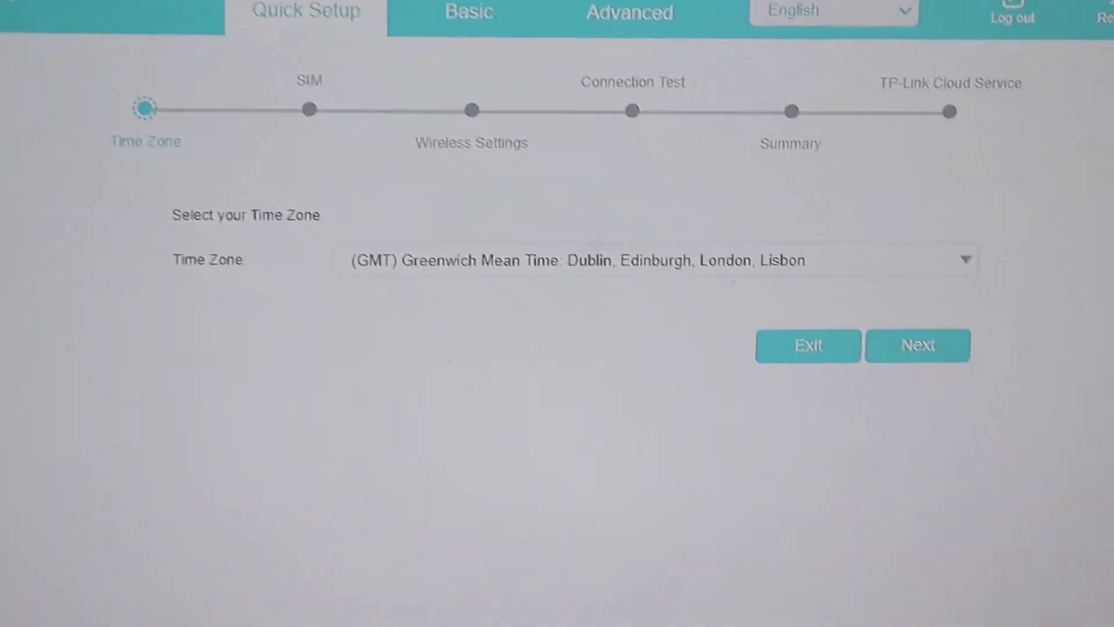
Accept the default time zone and SIM settings to reach Wireless Settings
left_click(879, 344)
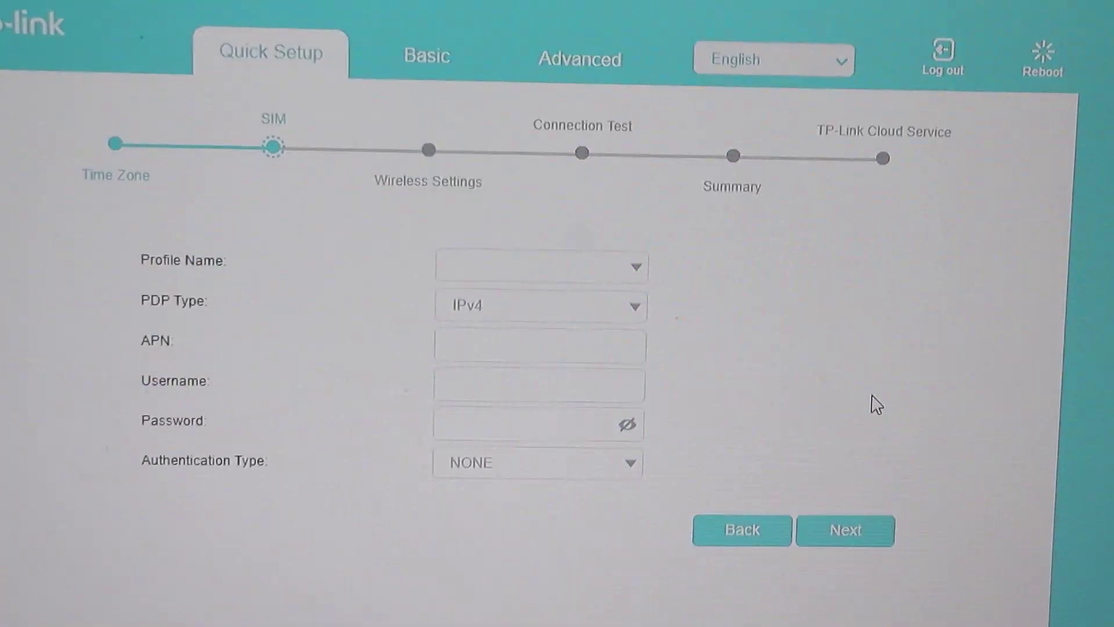
left_click(869, 508)
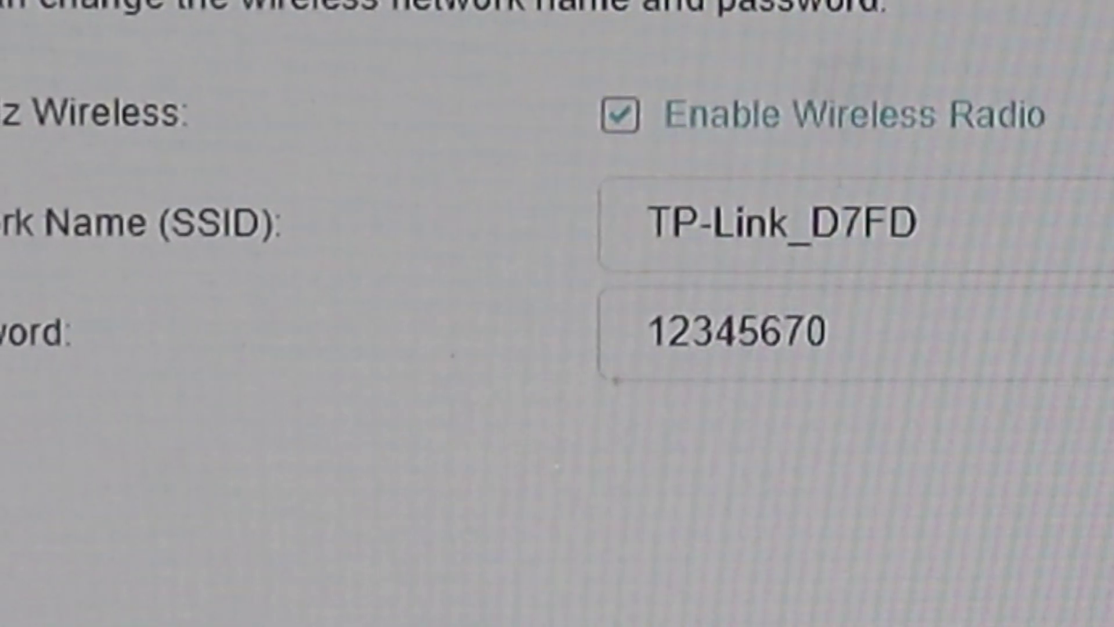
left_click(965, 395)
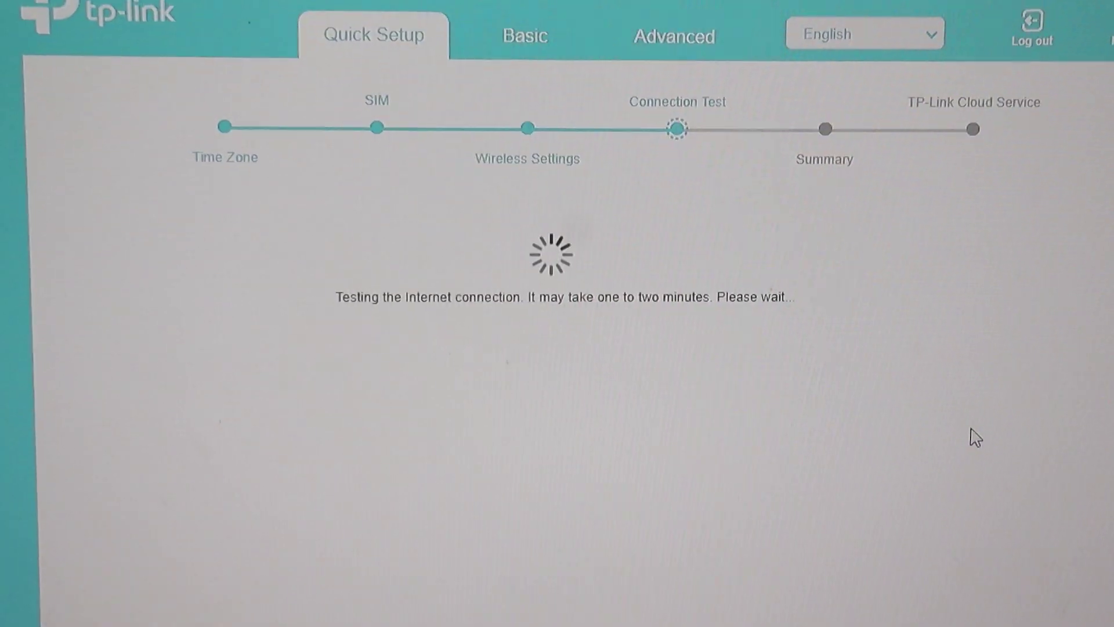